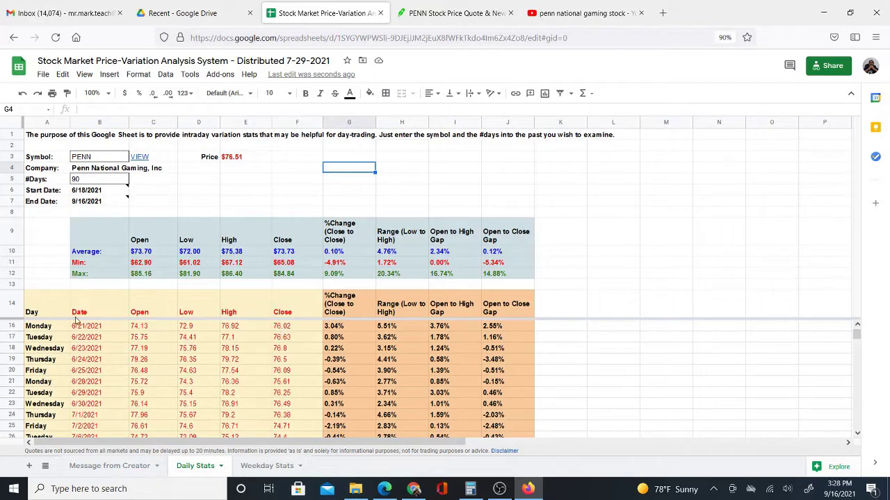
Select A16:A20 for the first Monday–Friday week, then move the selection to empty cells F4:F5.
drag(52, 329, 55, 369)
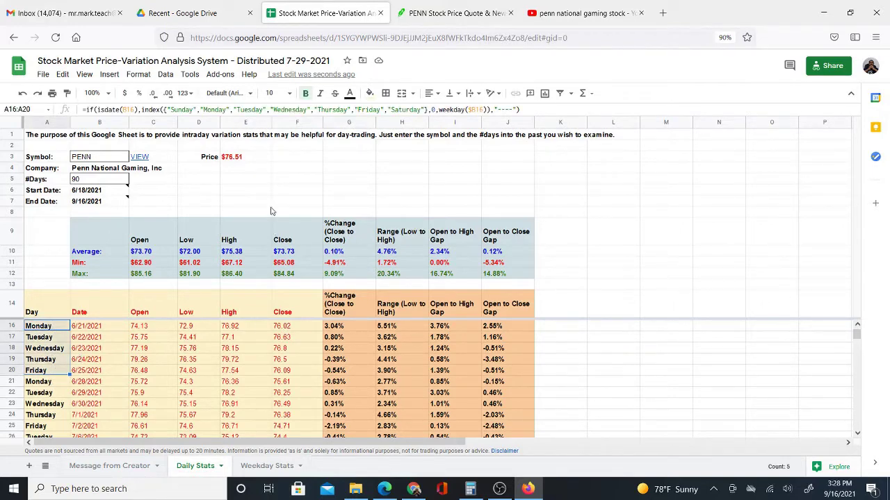
drag(295, 179, 294, 174)
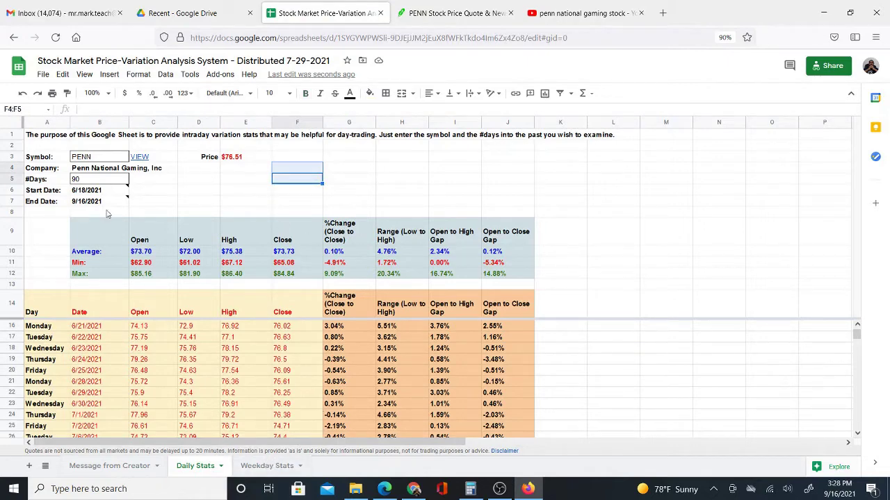
click(262, 471)
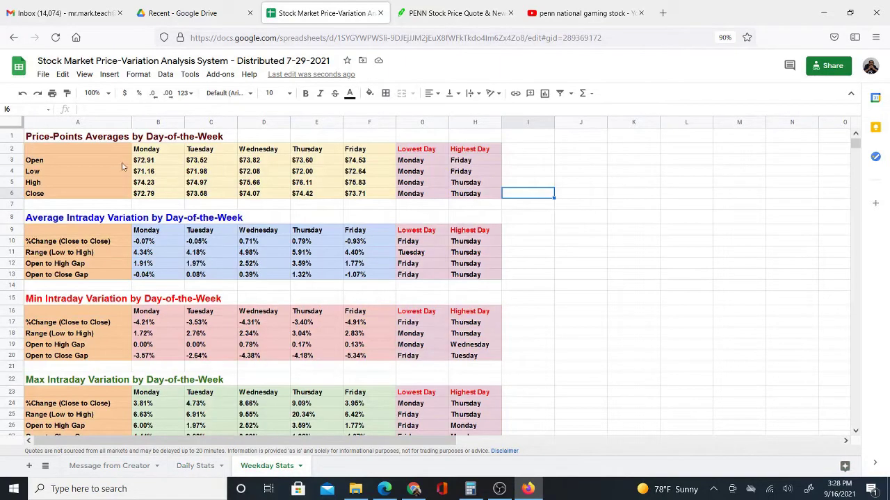
drag(81, 156, 456, 181)
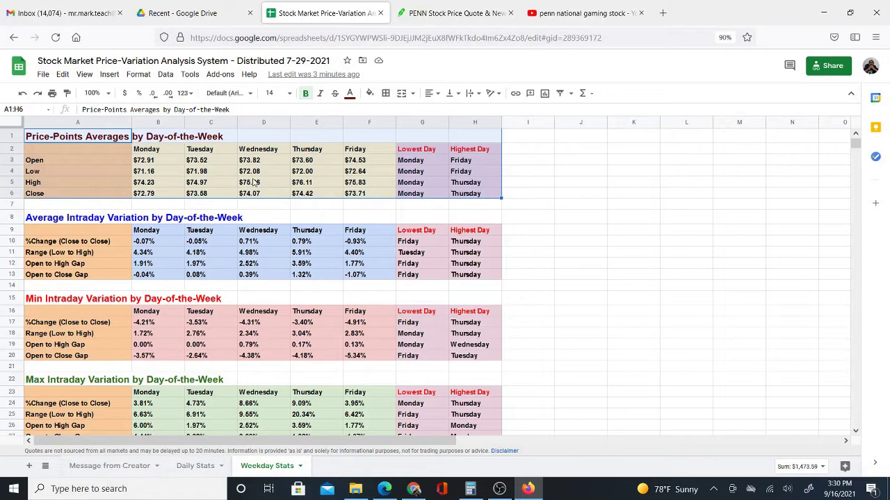
Go back to Daily Stats and select A16:F20, the 6/21–6/25/2021 week.
click(192, 470)
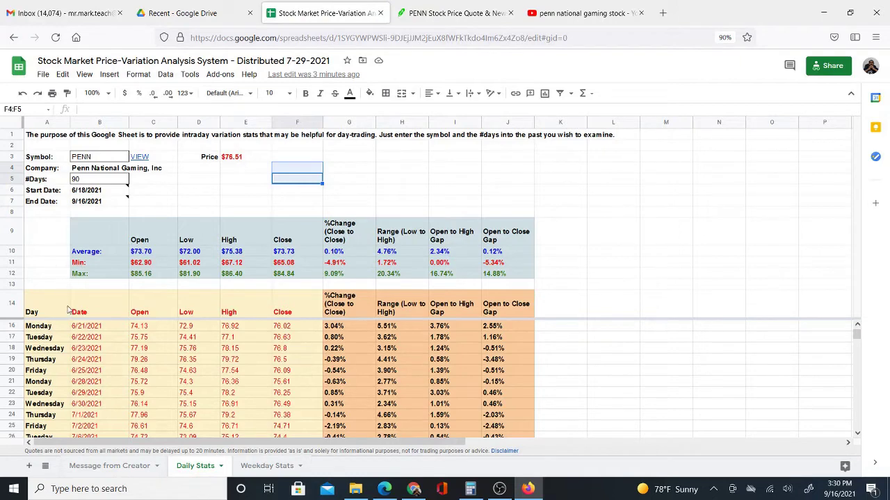
click(54, 285)
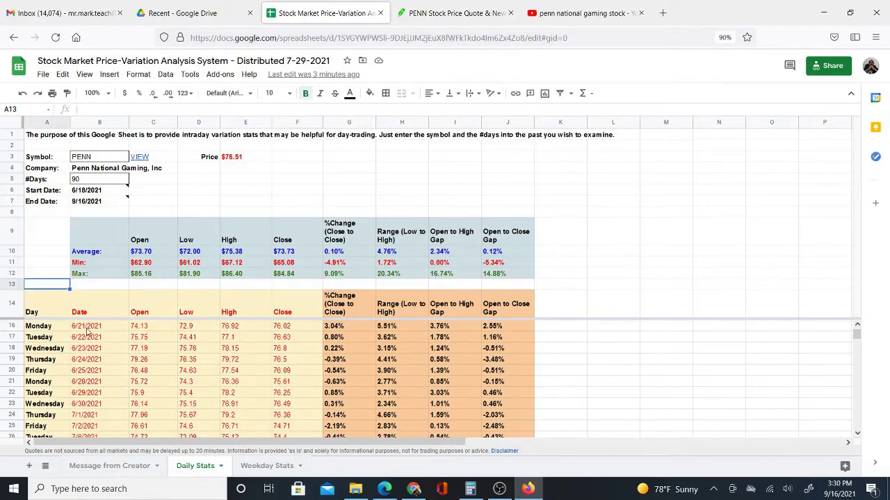
scroll(80, 332, up, 1)
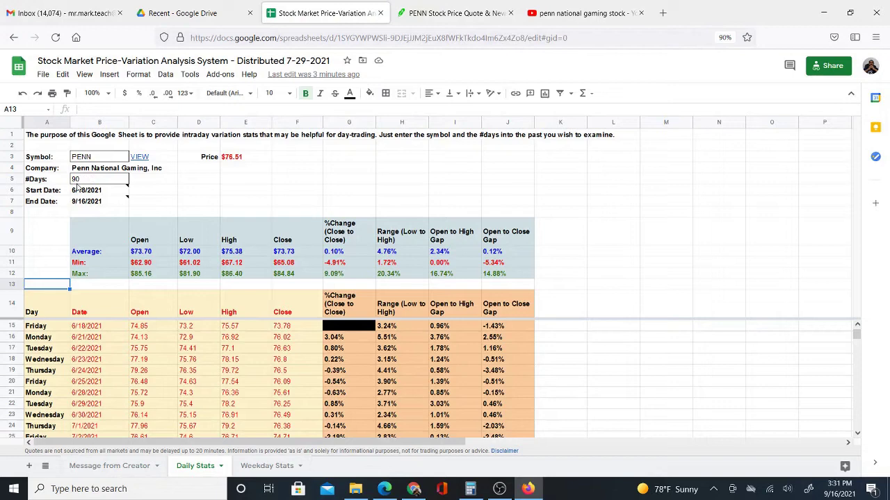
mouse_move(76, 188)
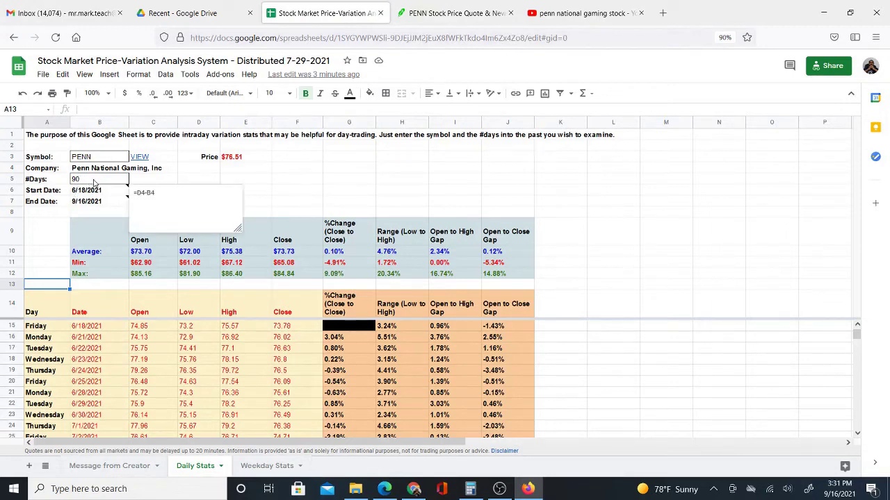
mouse_move(50, 337)
mouse_down()
mouse_move(100, 387)
mouse_move(285, 381)
mouse_move(270, 376)
mouse_move(292, 383)
mouse_up()
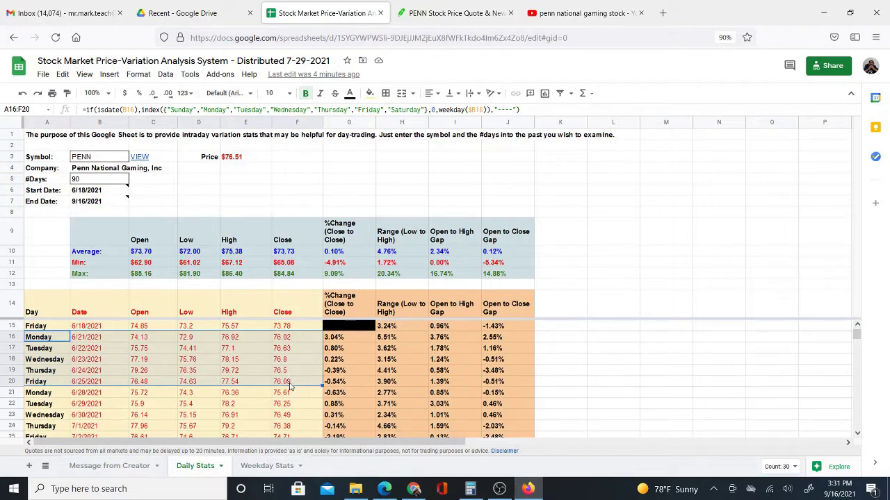
scroll(126, 393, down, 2)
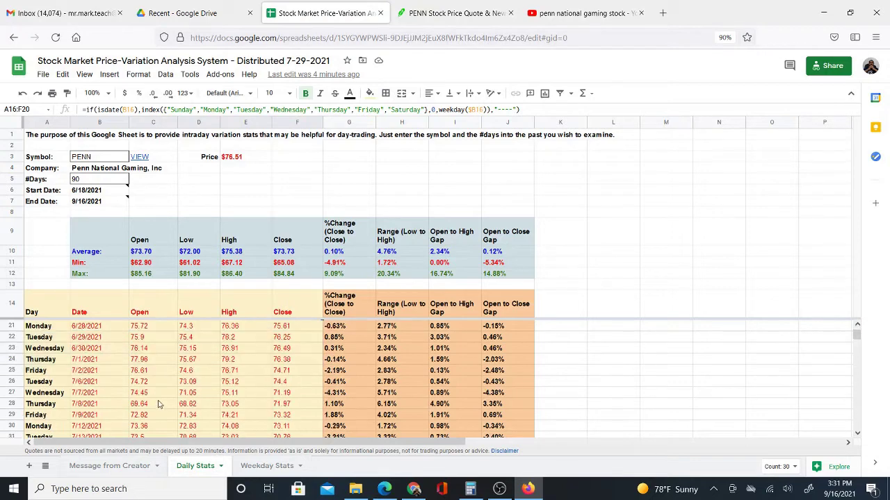
Select A21:F25, covering the 6/28–7/2/2021 week.
scroll(69, 351, up, 2)
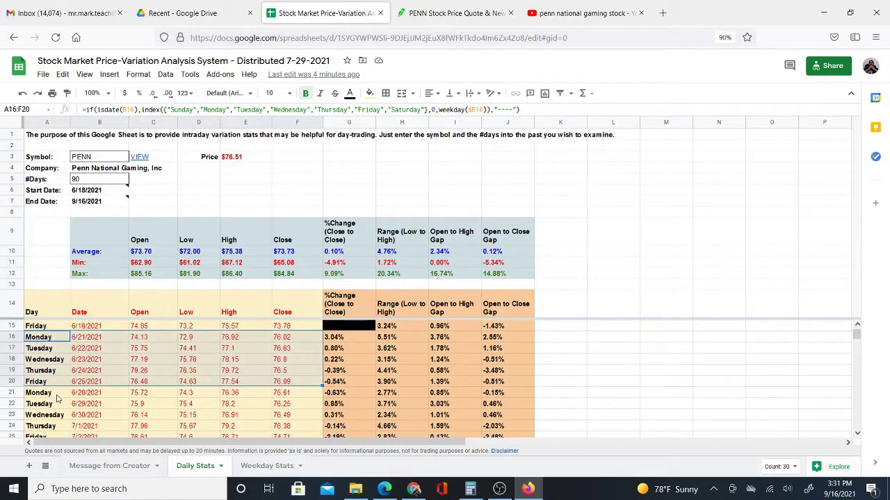
scroll(59, 401, down, 2)
drag(42, 332, 294, 374)
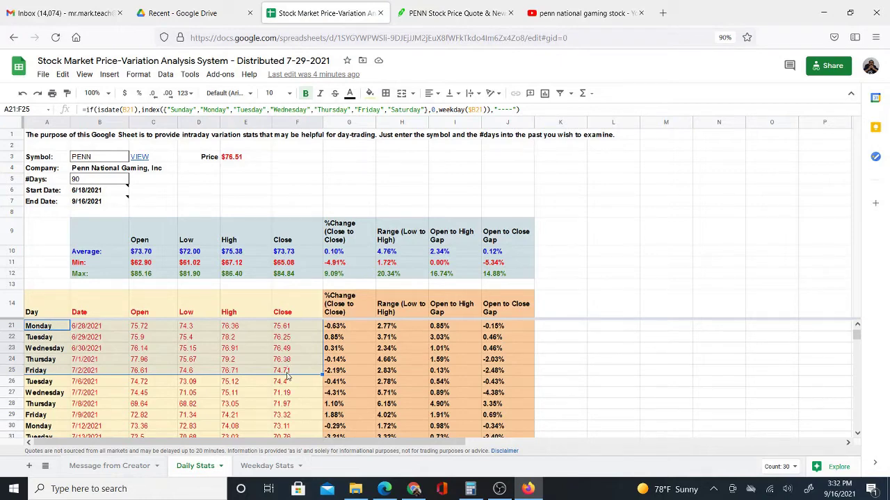
click(263, 469)
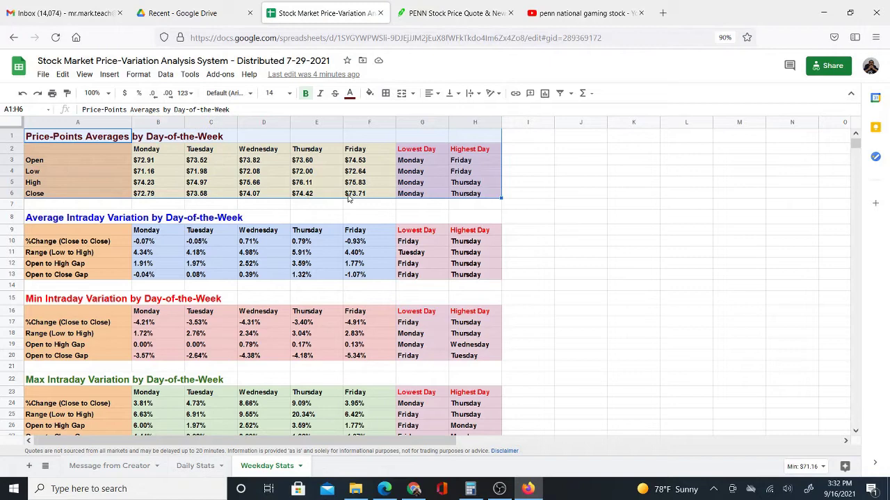
click(198, 467)
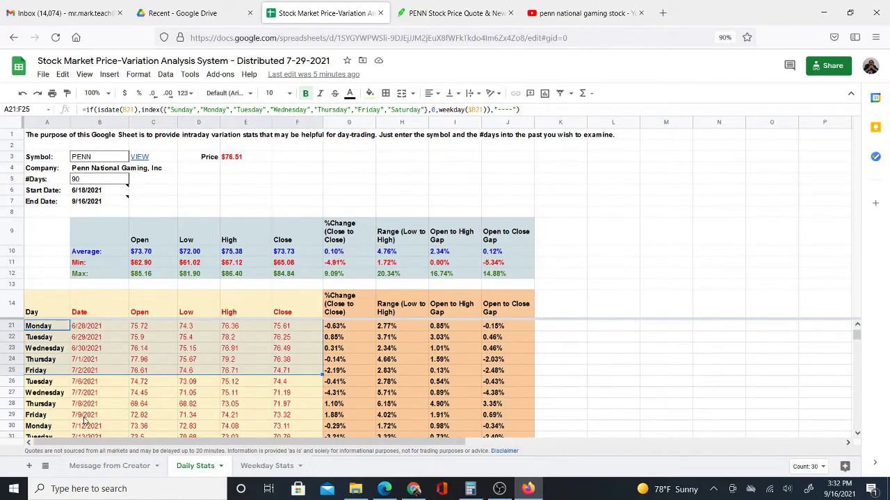
Select A30:F34 for the 7/12–7/16/2021 week, then click A35 for Monday 7/19.
scroll(57, 417, down, 2)
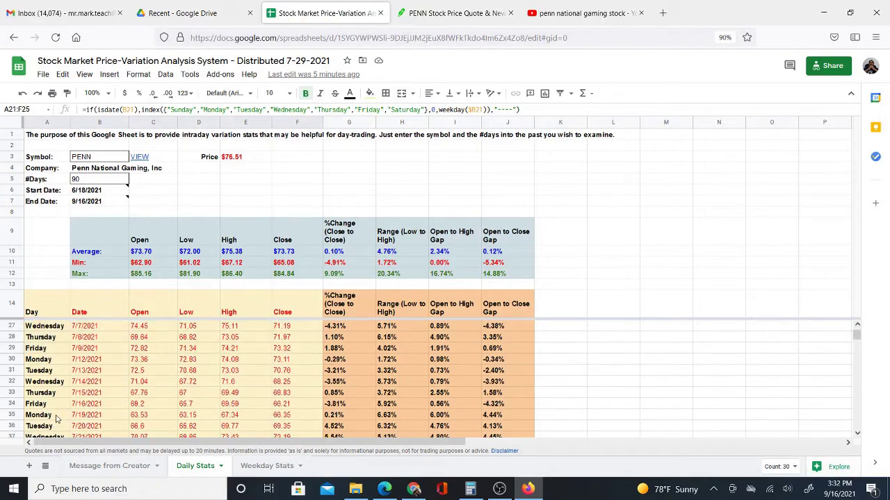
scroll(62, 363, up, 2)
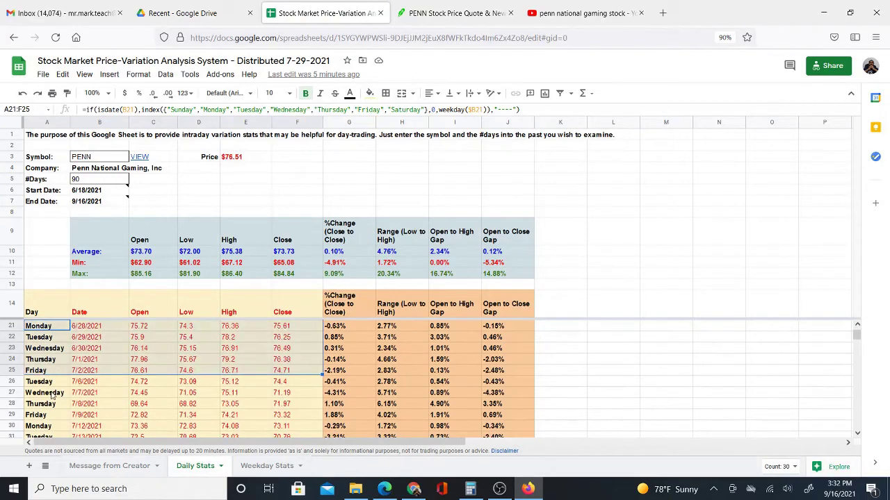
drag(46, 428, 287, 429)
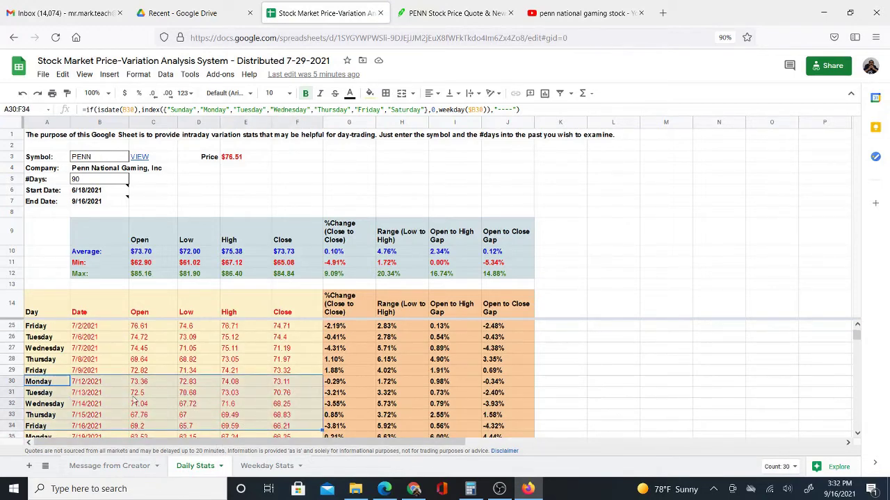
scroll(186, 393, down, 1)
scroll(139, 358, up, 1)
scroll(295, 402, down, 2)
click(49, 373)
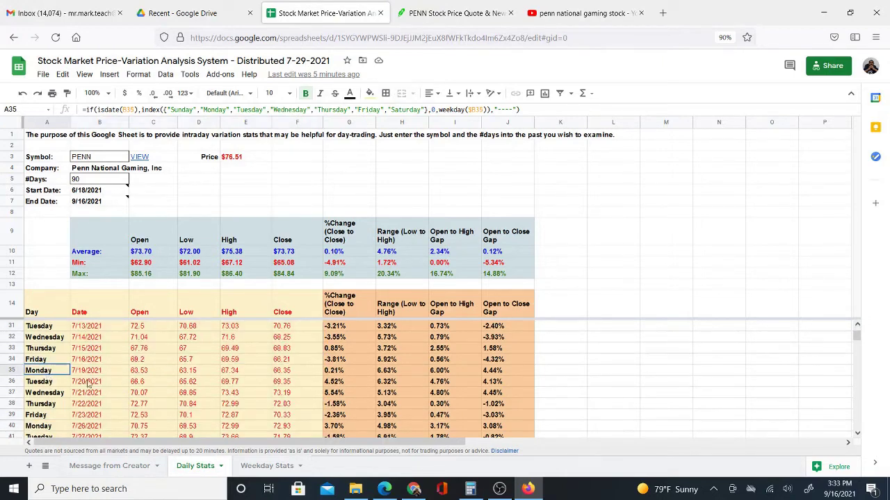
Select the 7/19–7/23/2021 week, then scroll down to the 8/23 week near row 60.
drag(88, 384, 289, 408)
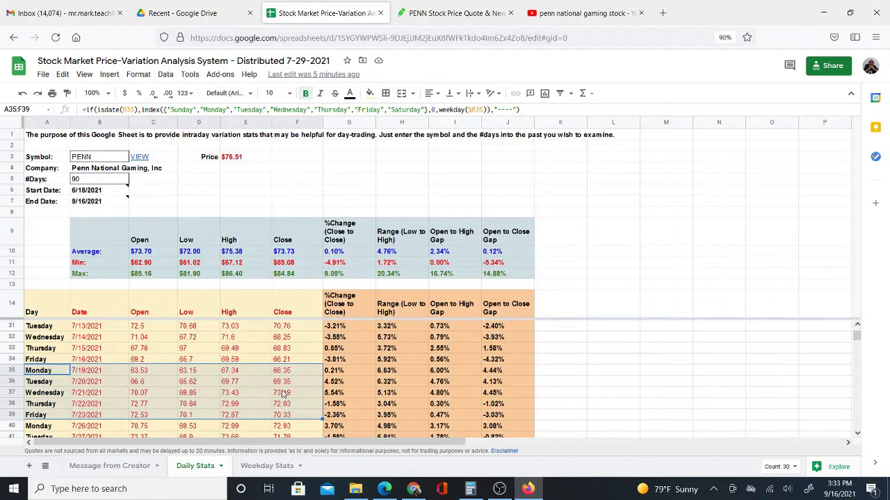
scroll(285, 406, down, 2)
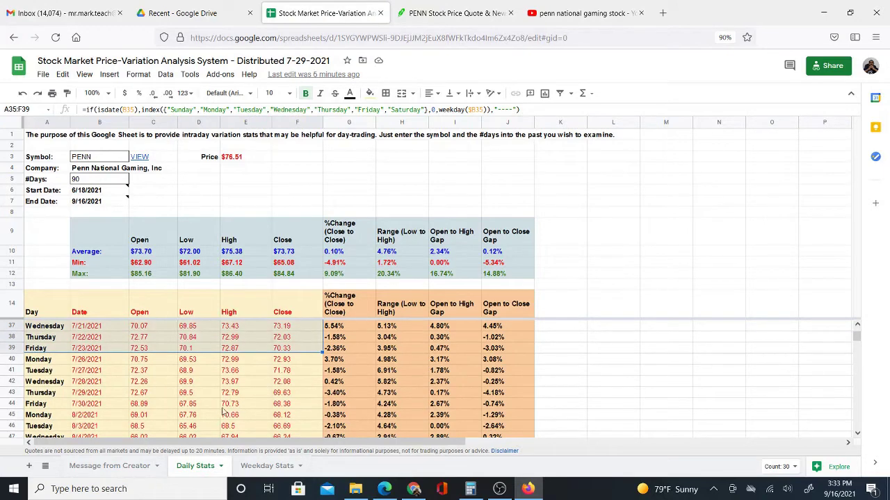
scroll(287, 389, up, 2)
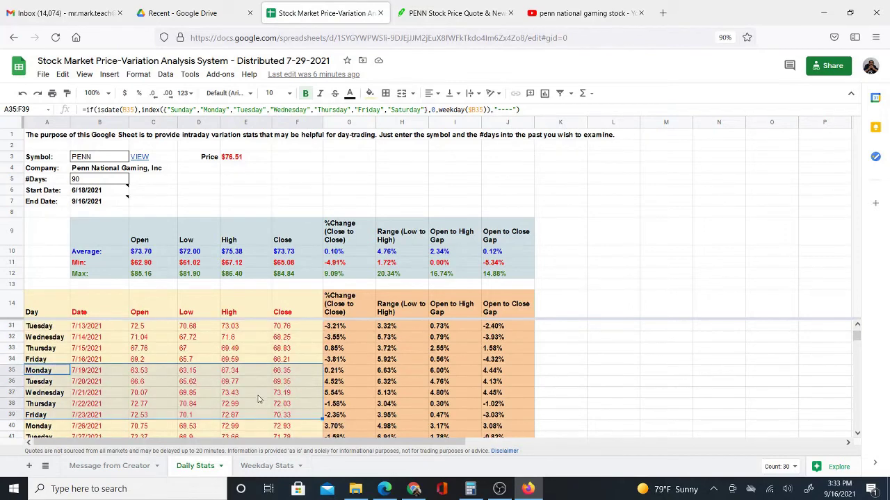
scroll(259, 401, down, 2)
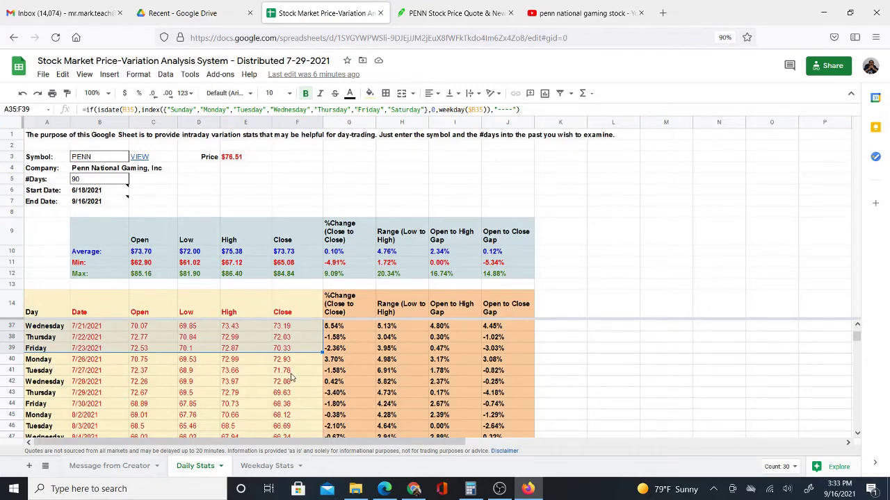
scroll(292, 378, down, 2)
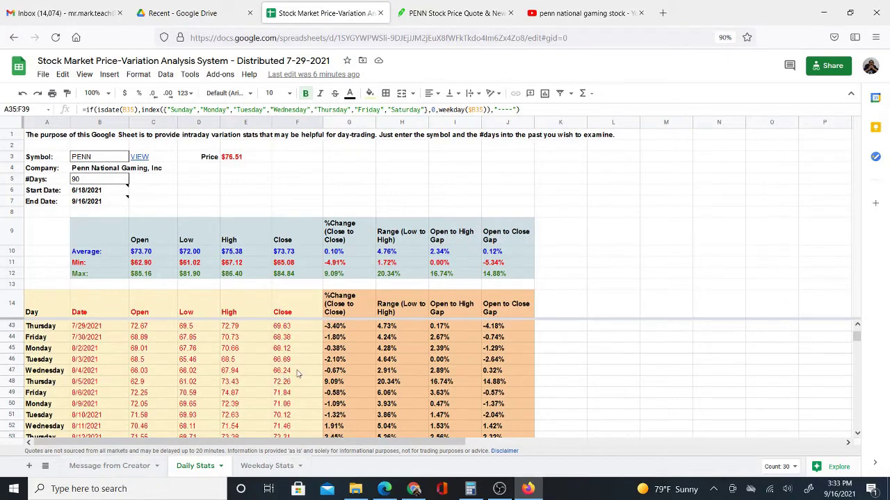
scroll(285, 374, down, 2)
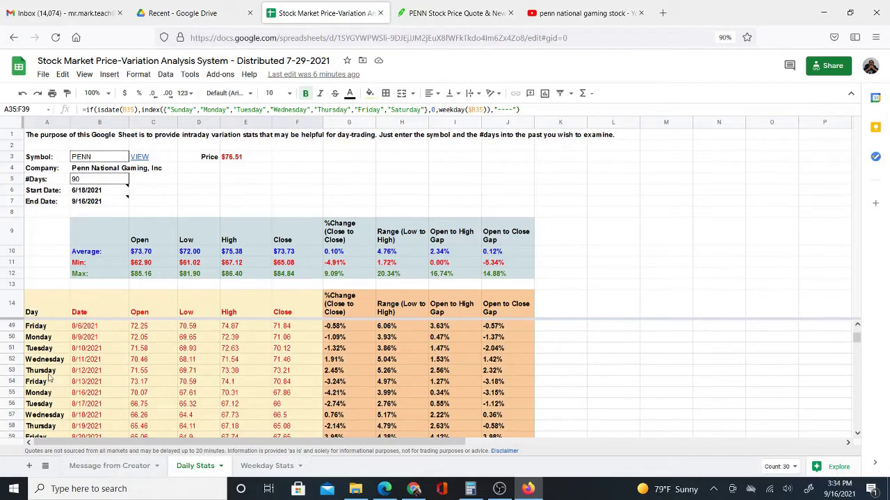
scroll(76, 378, down, 2)
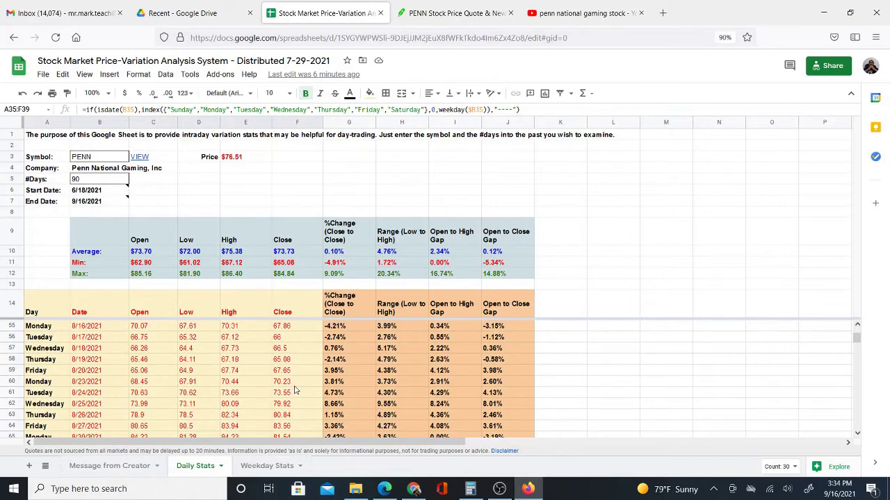
Select A60:F64 for the 8/23–8/27/2021 week and check the surrounding rows.
drag(46, 383, 293, 414)
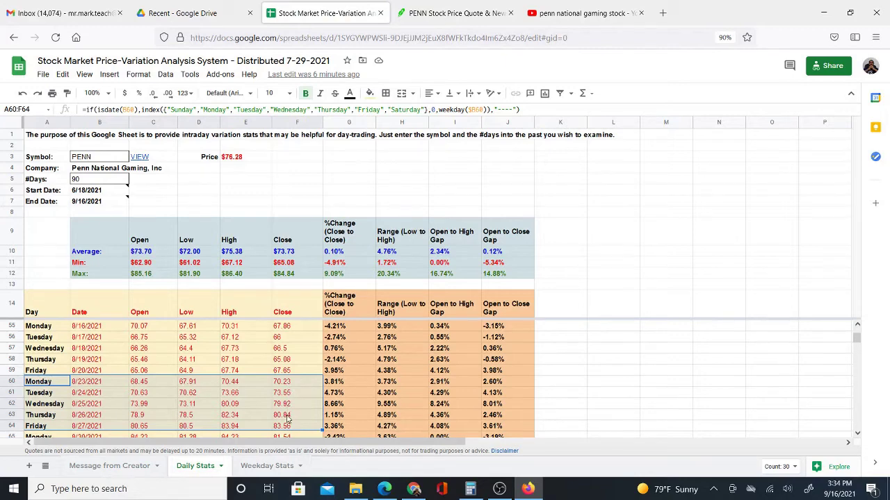
scroll(313, 407, down, 2)
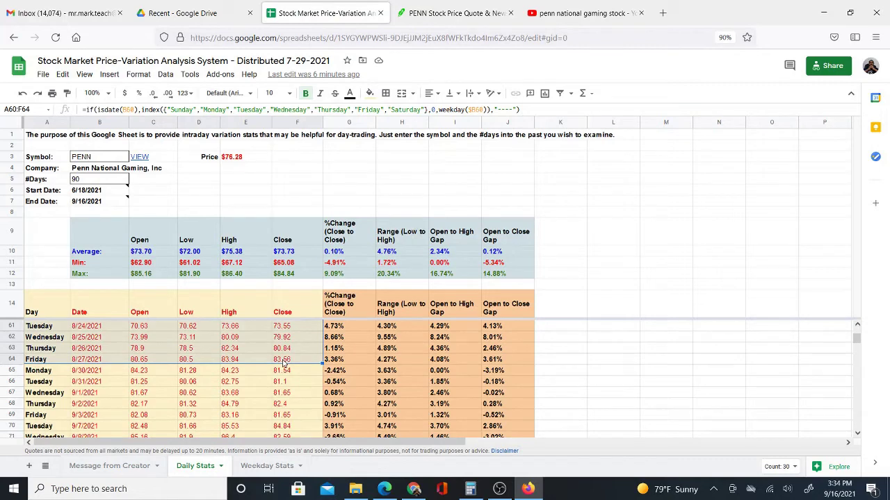
scroll(278, 365, up, 1)
scroll(257, 374, up, 1)
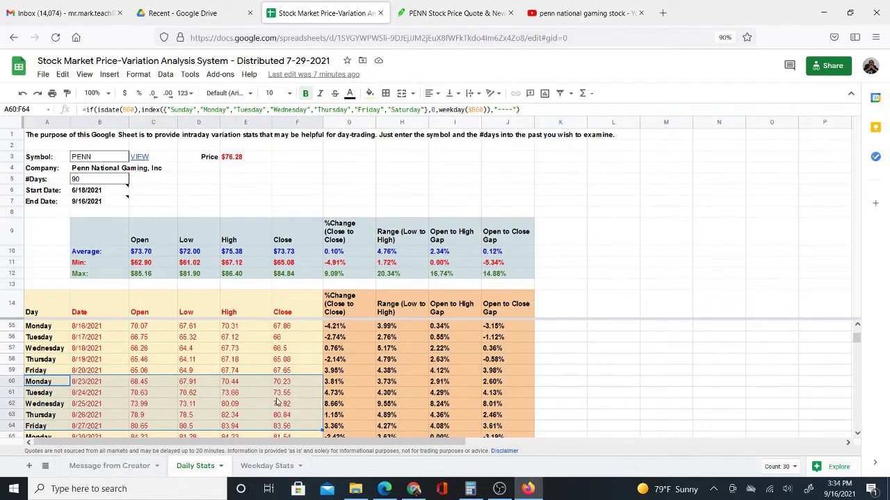
scroll(278, 413, down, 2)
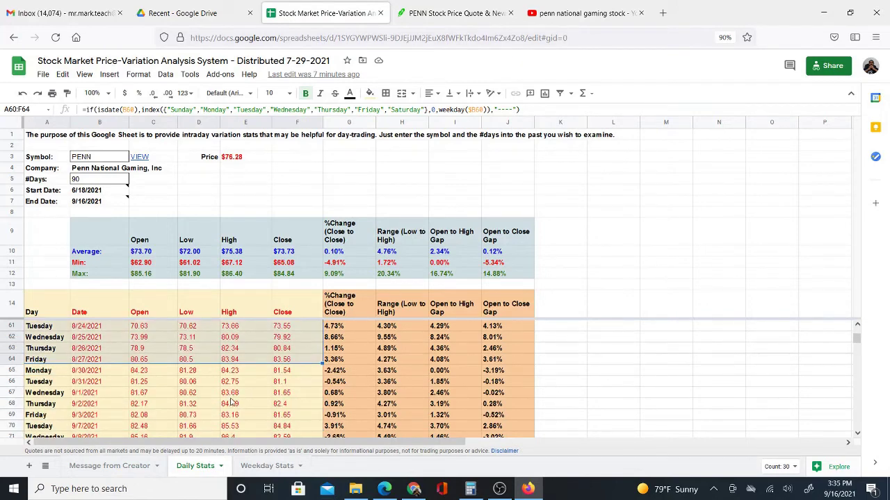
Select A65:F69 for the 8/30–9/3/2021 week and compare against Robinhood's PENN quote page.
drag(52, 372, 288, 416)
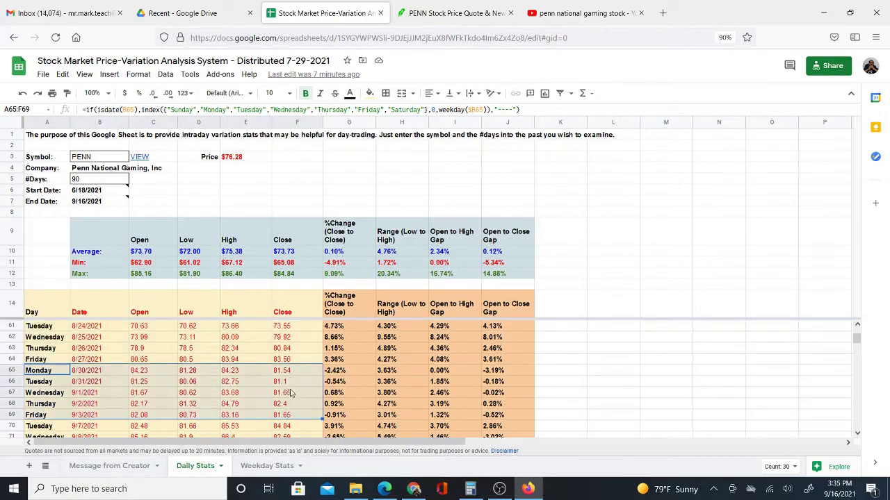
click(422, 17)
click(327, 13)
click(417, 12)
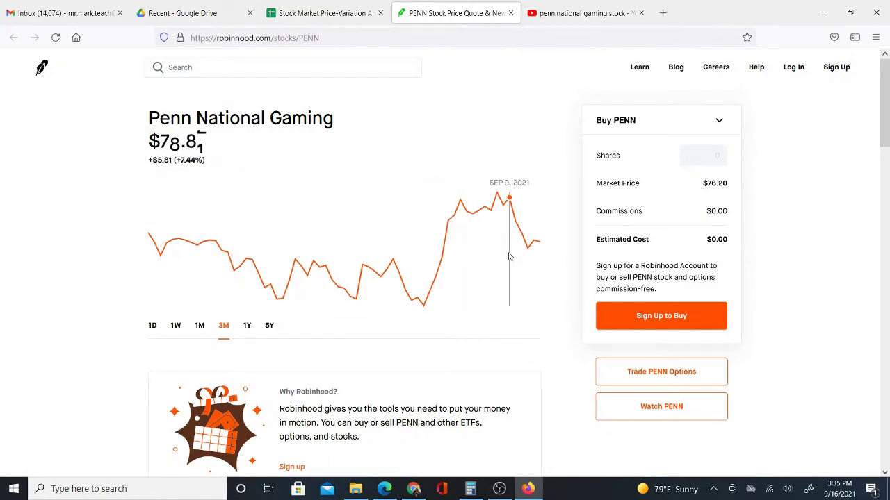
click(323, 12)
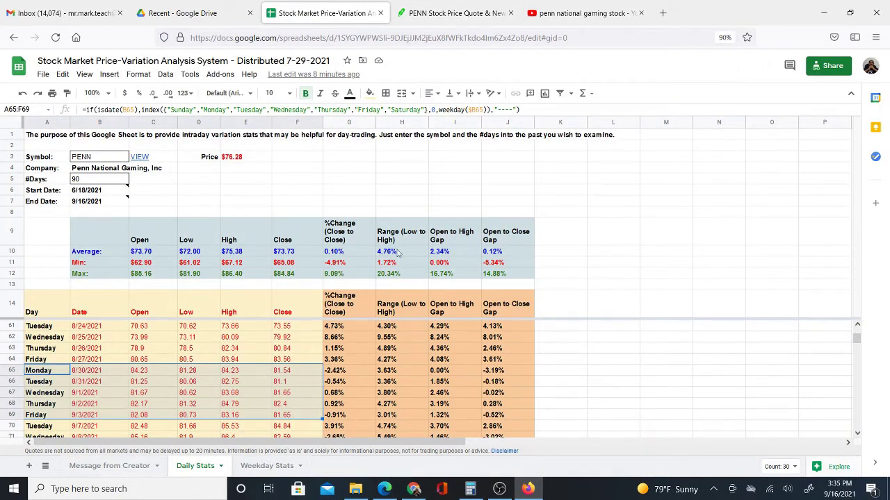
click(424, 15)
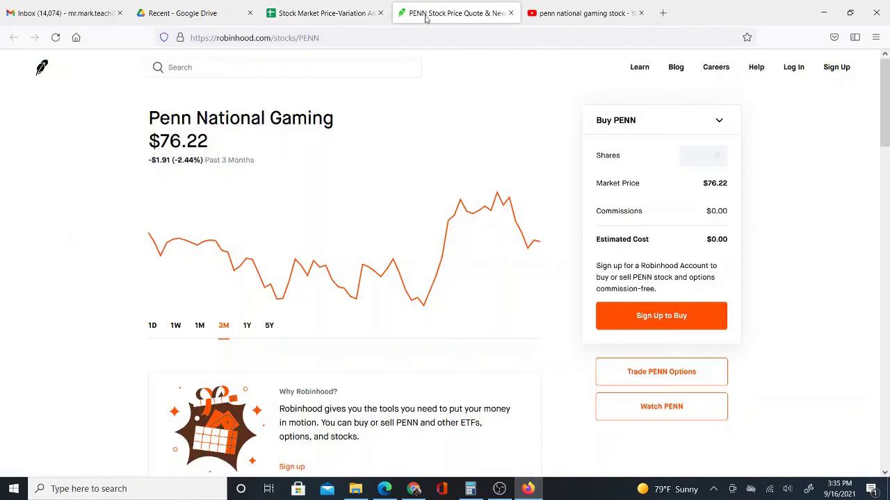
key(ctrl+Page_Up)
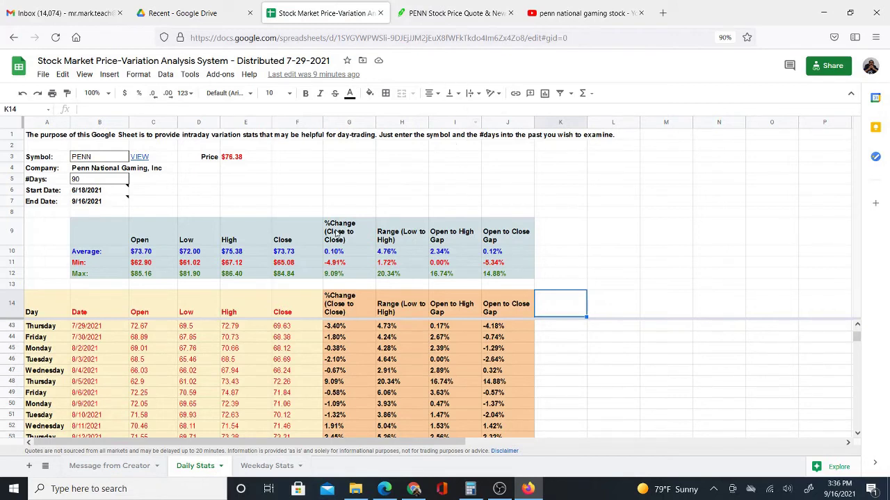
click(240, 192)
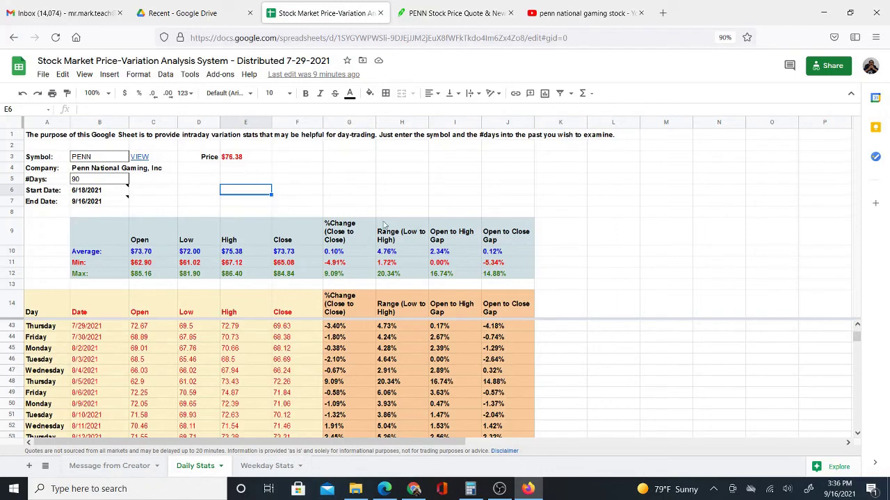
click(562, 242)
drag(606, 252, 610, 263)
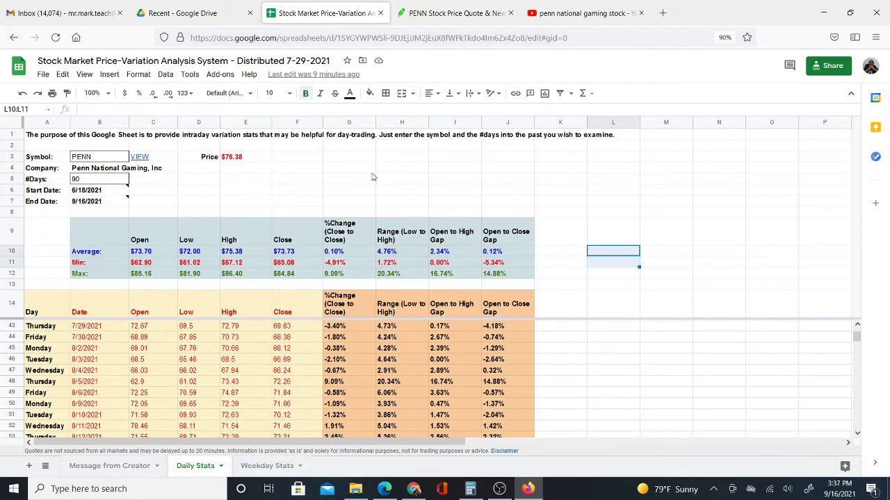
click(288, 197)
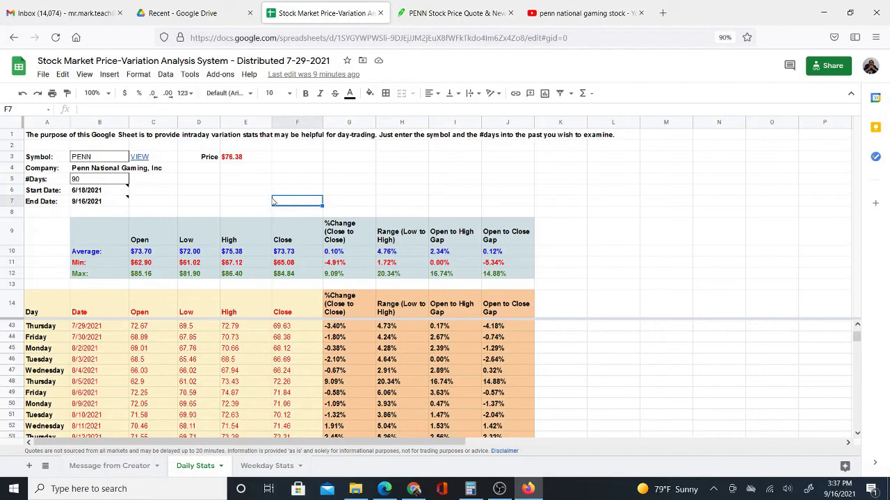
click(314, 182)
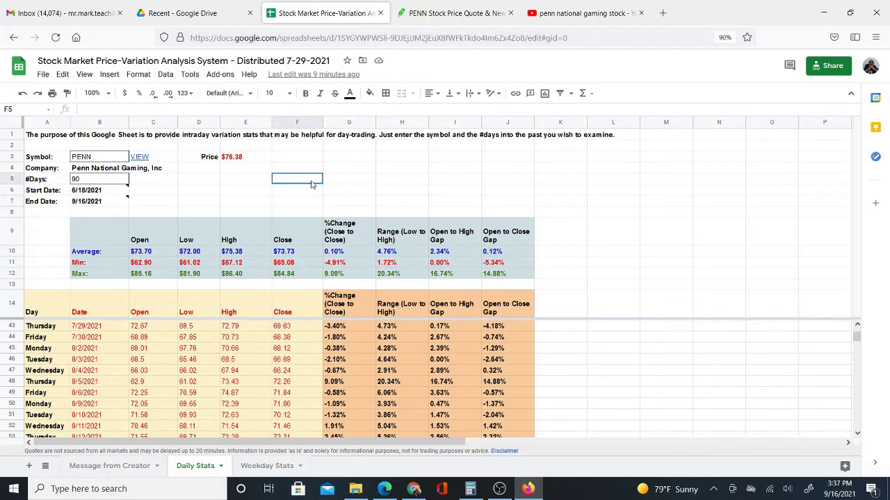